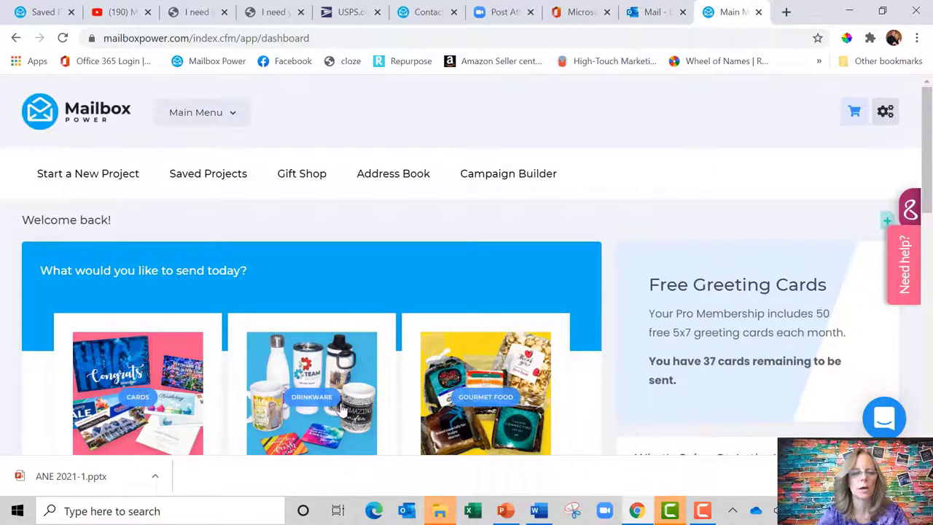
Step: Start a 15oz. Mug project from scratch using the "Worry Less, Giggle More" theme
left_click(311, 400)
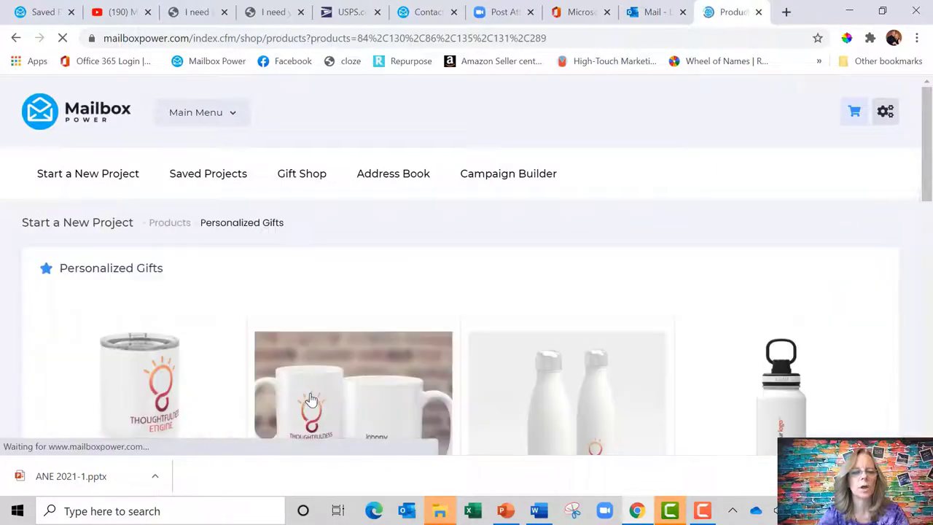
scroll(931, 209, "down", 2)
scroll(931, 209, "down", 2)
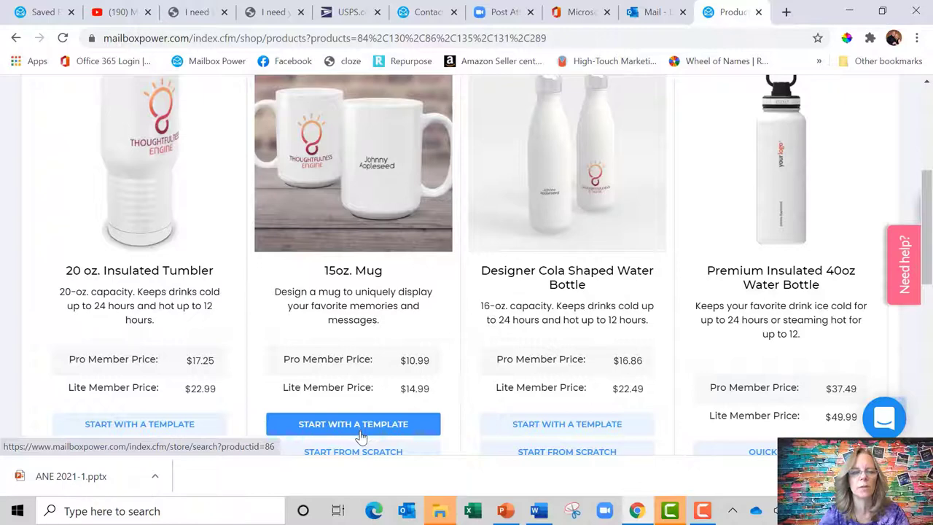
left_click(363, 452)
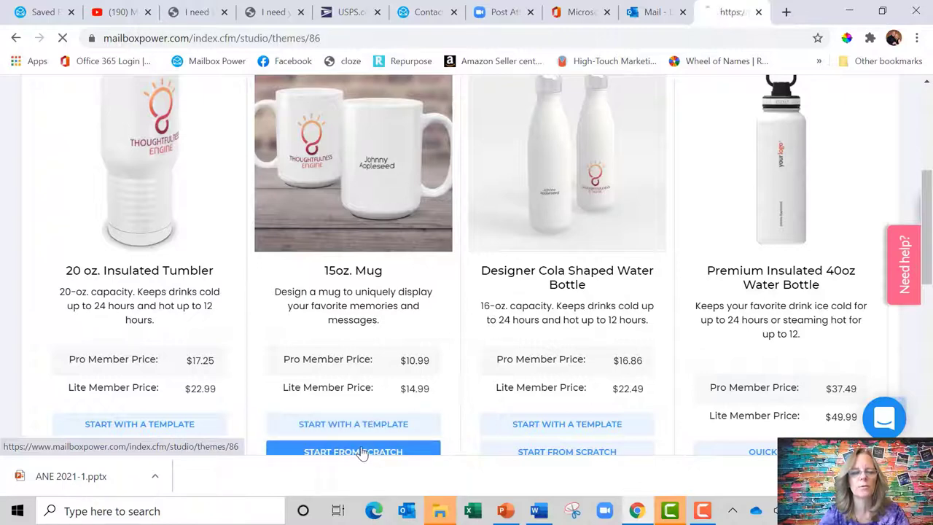
left_click_drag(928, 134, 929, 344)
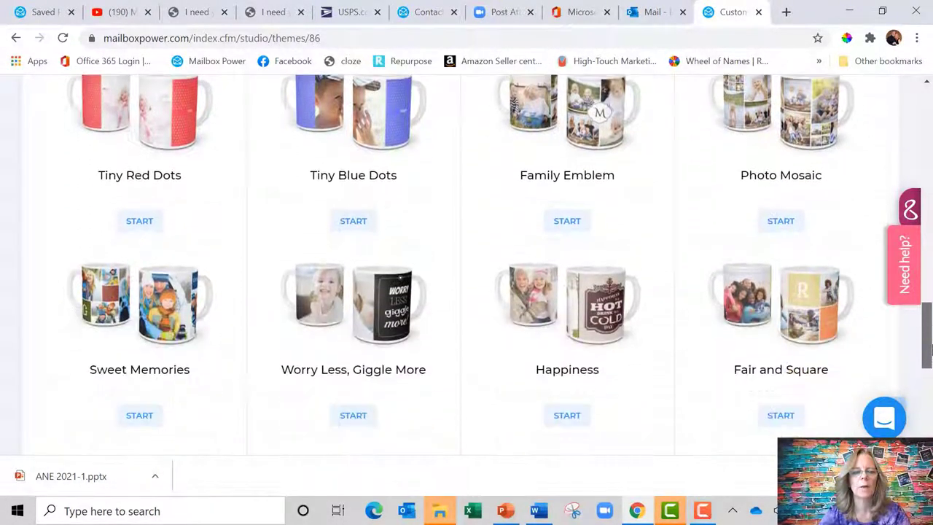
left_click(364, 313)
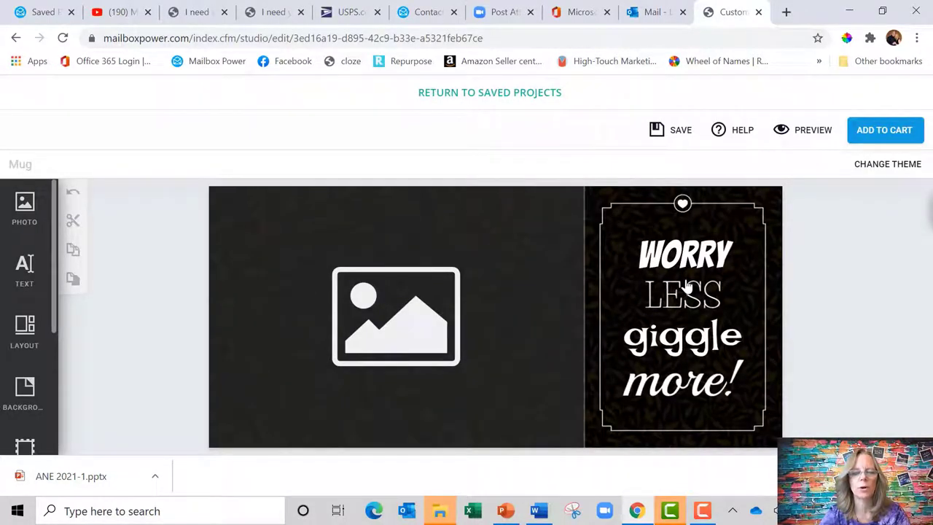
Step: Move the "WORRY" and "LESS" text lines slightly up within the decorative frame
left_click(688, 287)
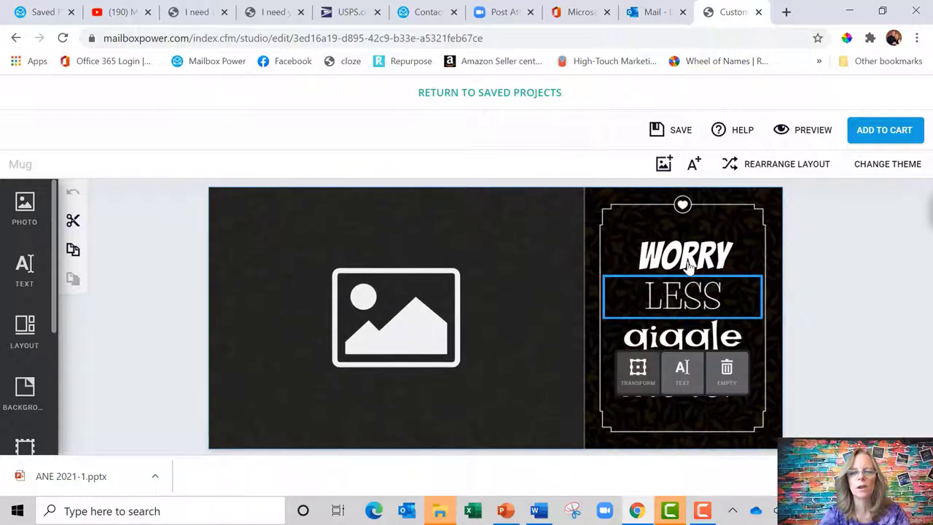
left_click(690, 264)
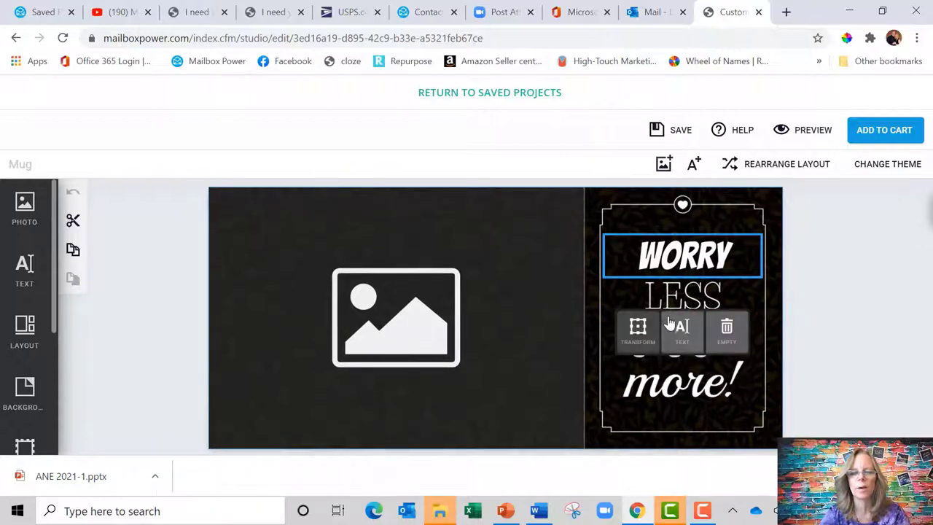
left_click(638, 330)
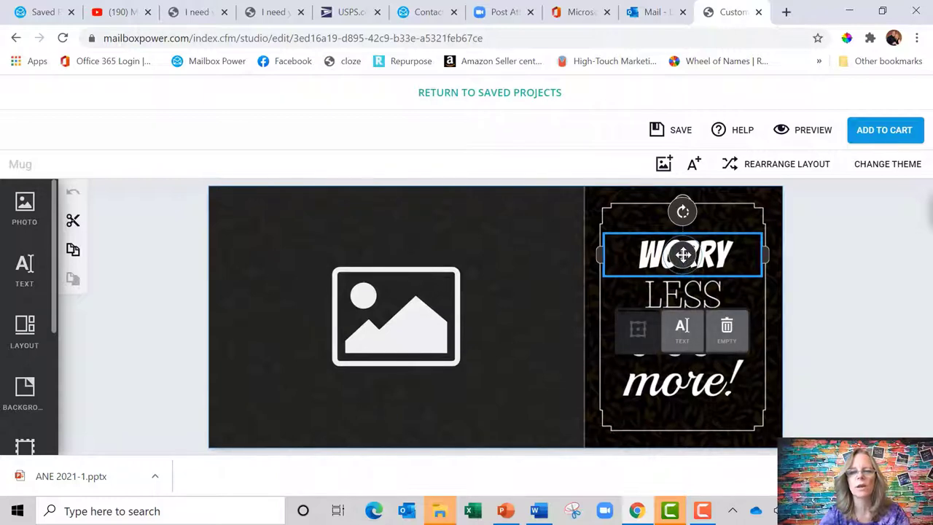
left_click_drag(683, 256, 684, 236)
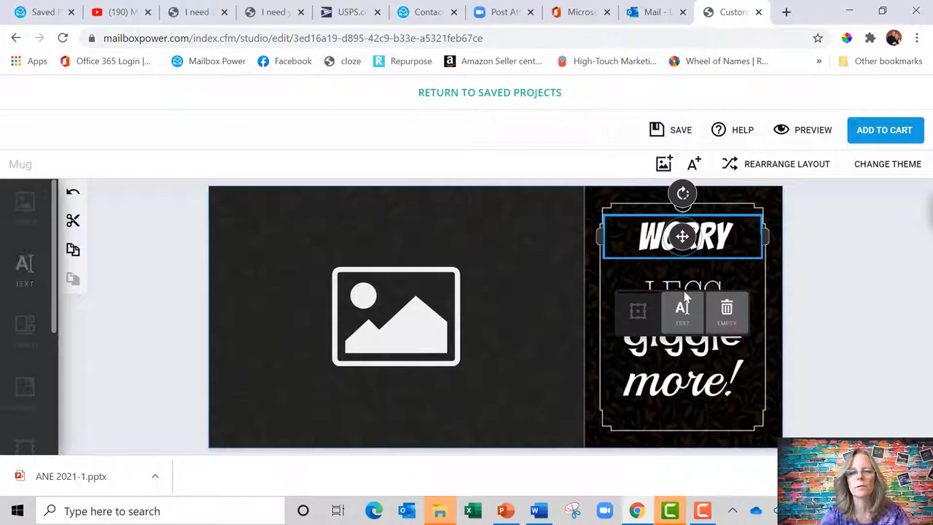
left_click(684, 293)
left_click_drag(684, 293, 683, 275)
Step: Move the "giggle" and "more!" text lines up, closing the gap beneath "LESS"
left_click(684, 329)
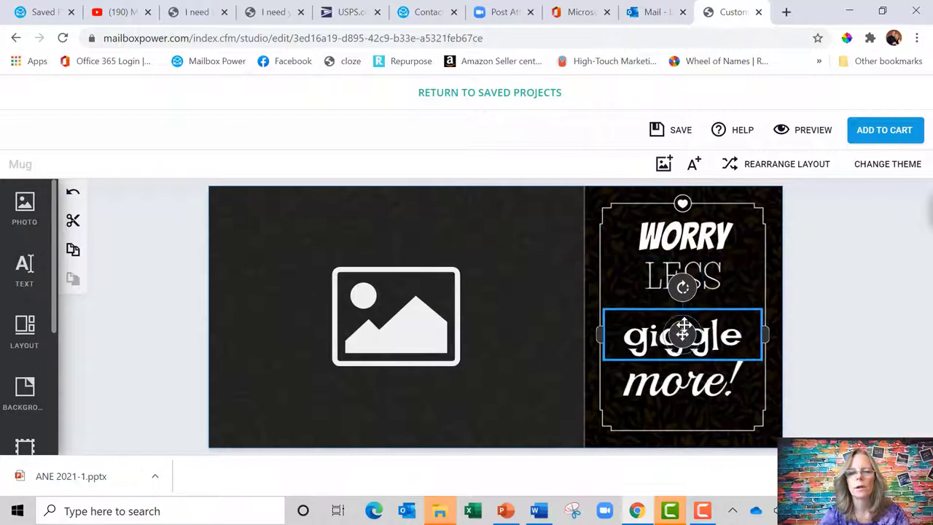
left_click_drag(683, 331, 683, 317)
left_click(687, 374)
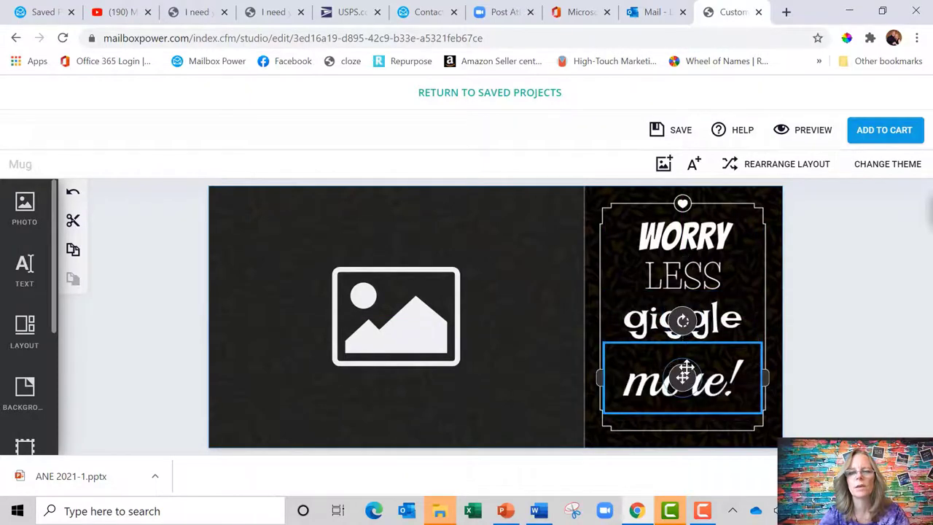
left_click_drag(682, 375, 683, 358)
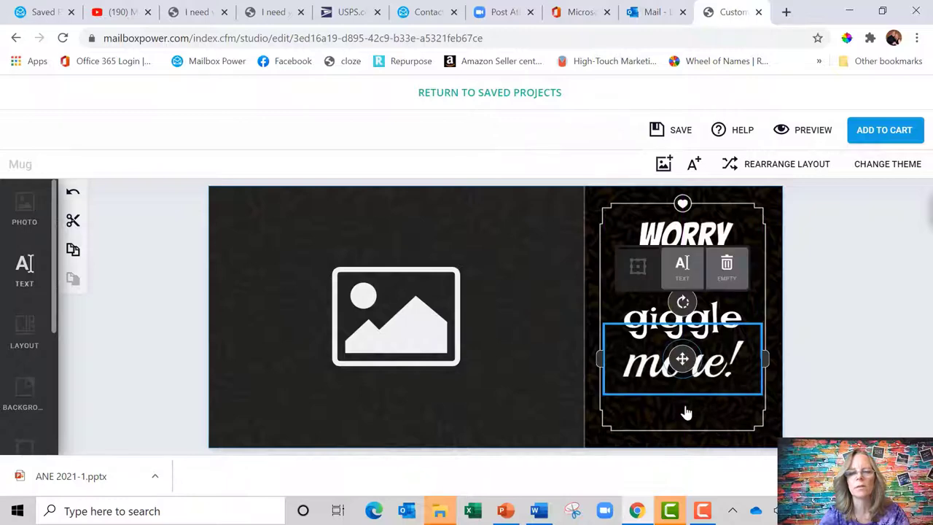
Step: Add a new text box, narrow it to the frame's width and place it below "more!" inside the frame
left_click(23, 274)
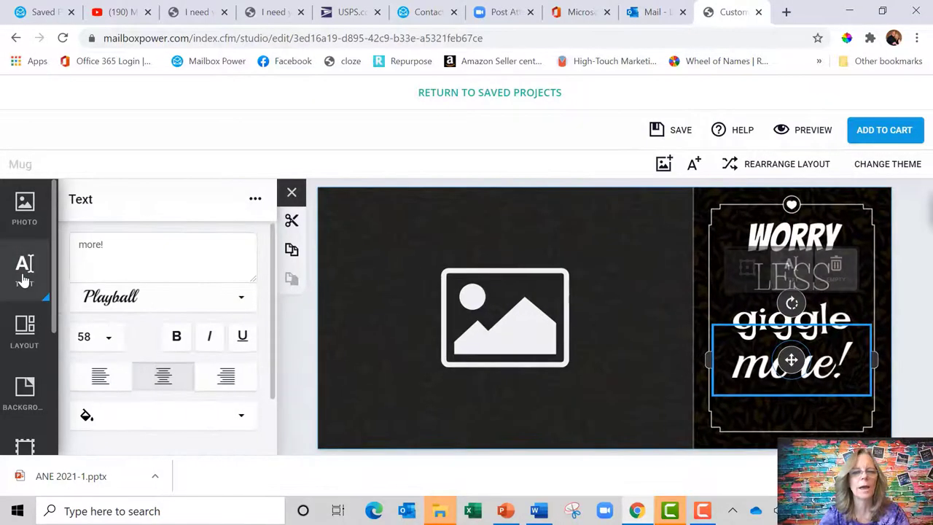
left_click(693, 165)
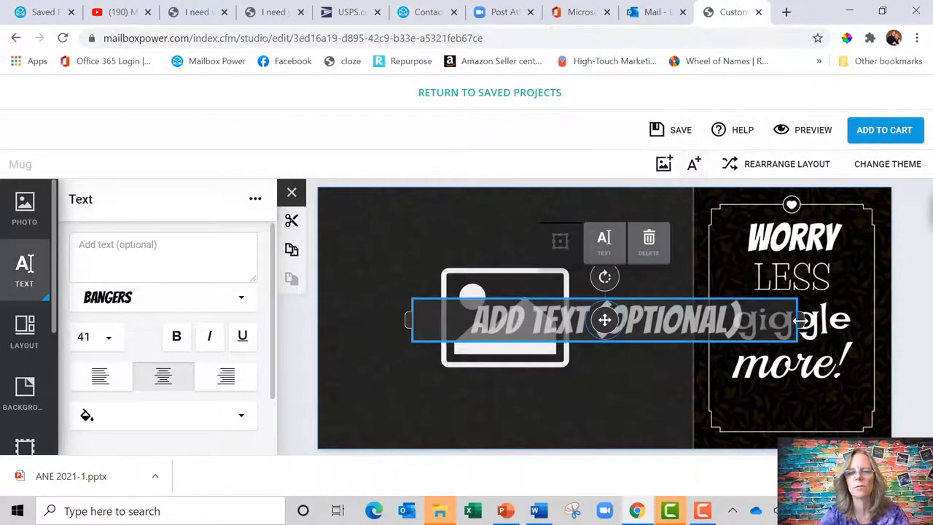
left_click_drag(802, 320, 639, 324)
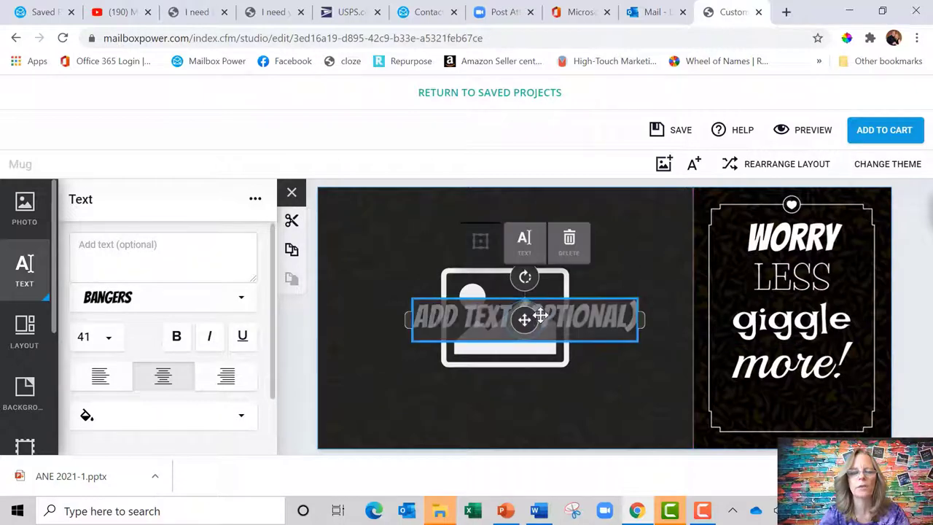
left_click_drag(540, 315, 706, 409)
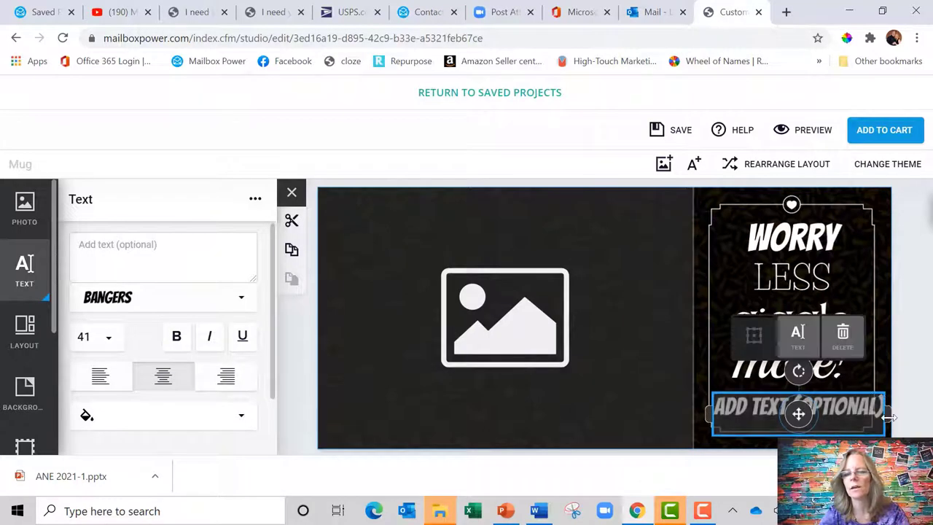
left_click_drag(884, 417, 874, 425)
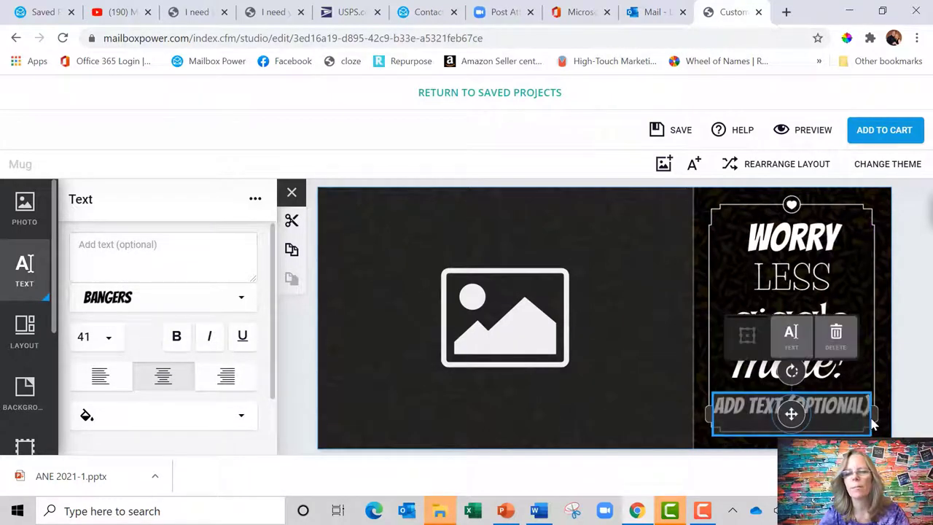
Step: Set the new text box's font to bold Black Jack
left_click(209, 302)
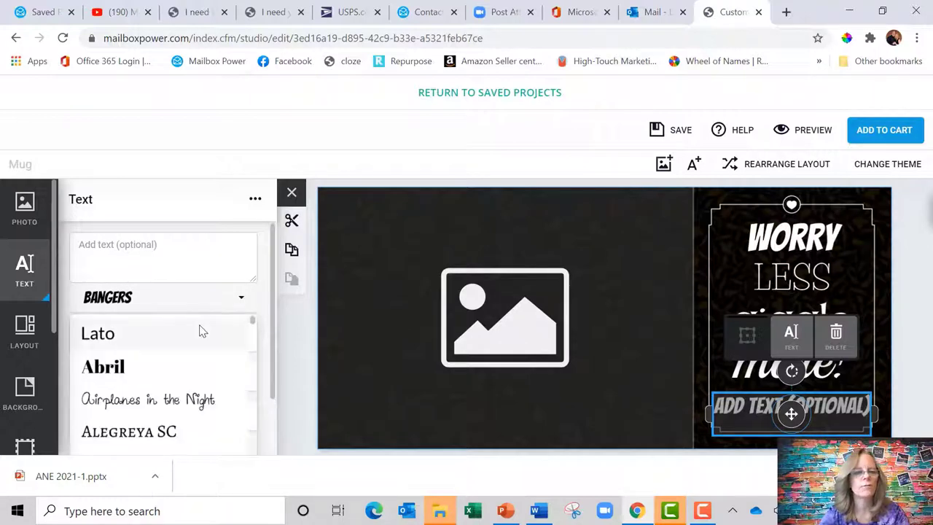
scroll(203, 331, "down", 4)
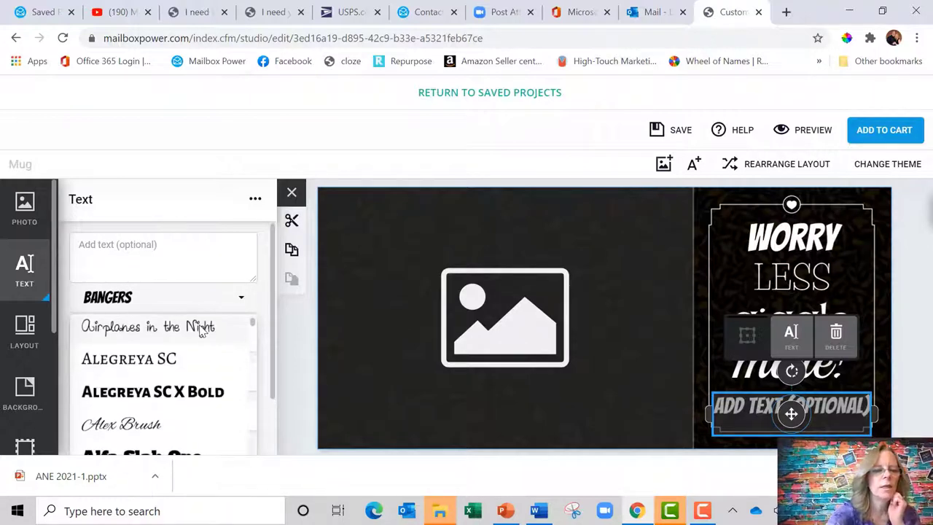
scroll(203, 332, "down", 5)
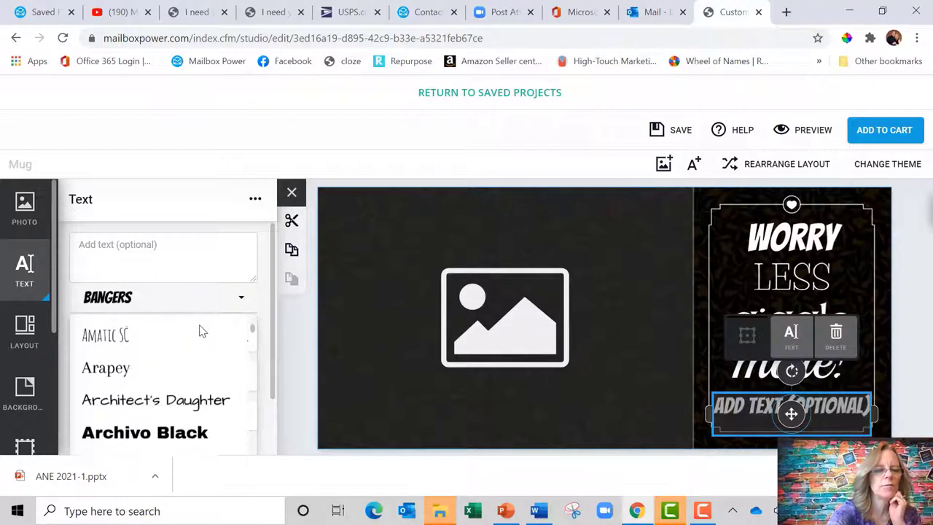
scroll(202, 330, "down", 3)
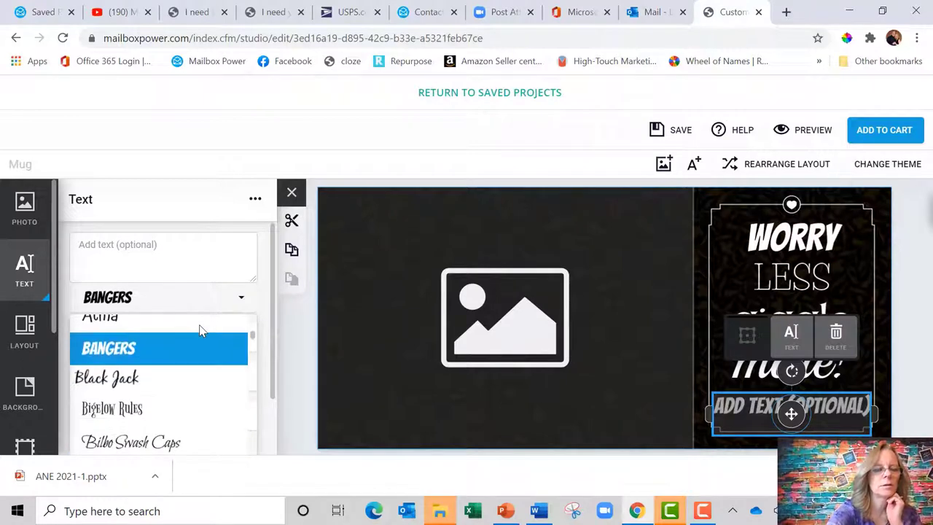
left_click(190, 329)
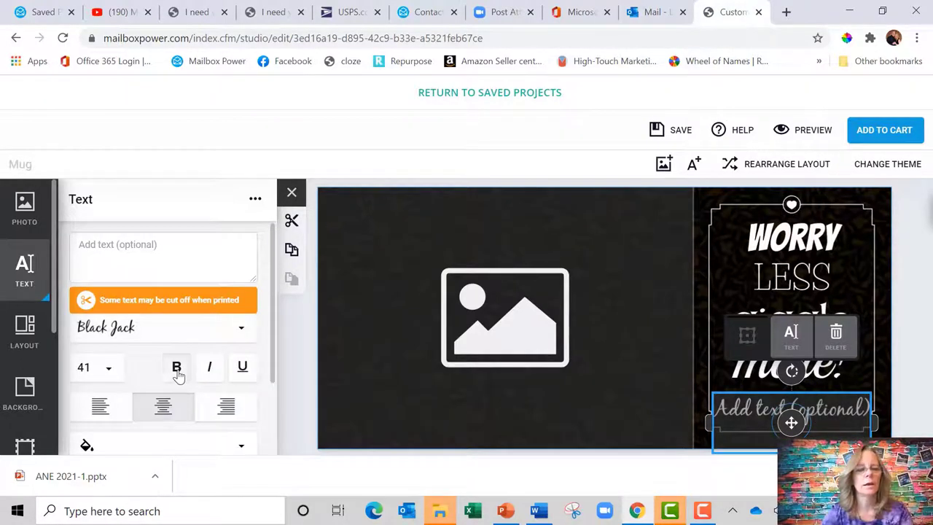
left_click(177, 370)
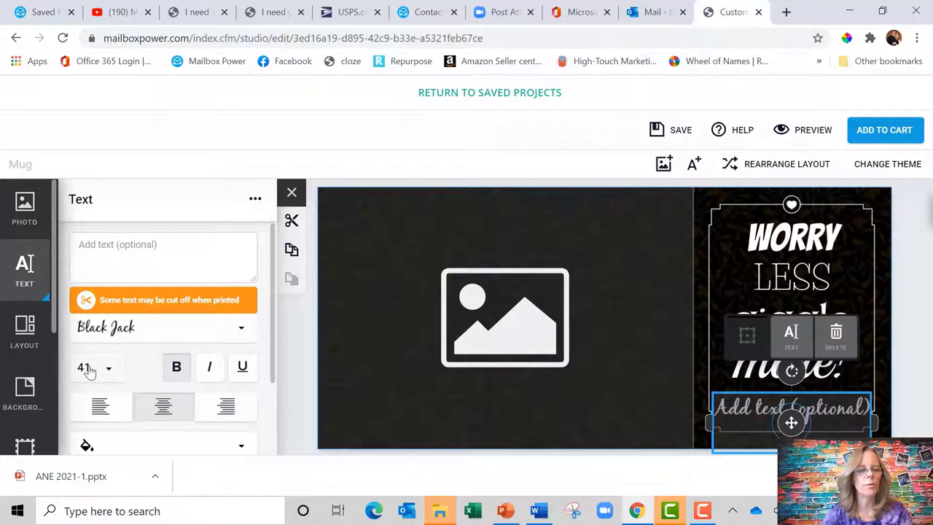
Step: Enter the merge field [[firstname]] in the new text box and set its font size to 28
left_click(170, 250)
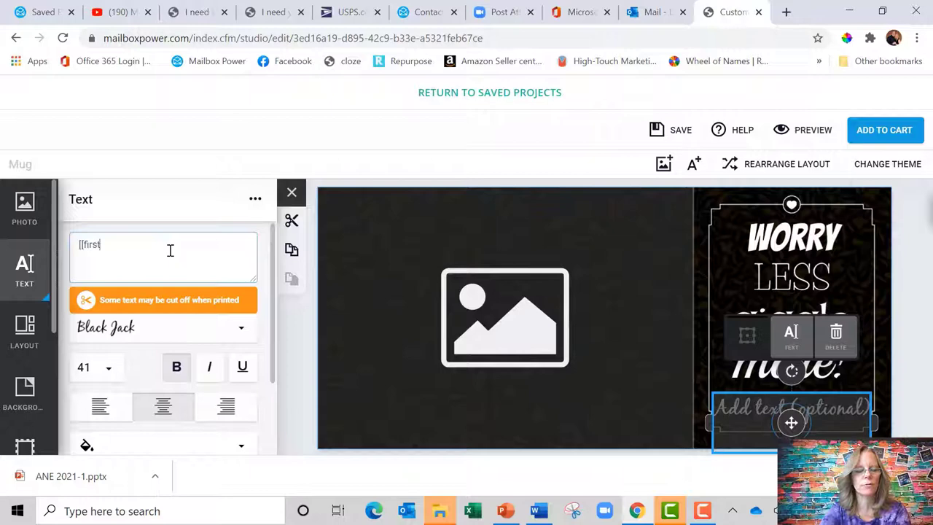
type("[[firstname]]")
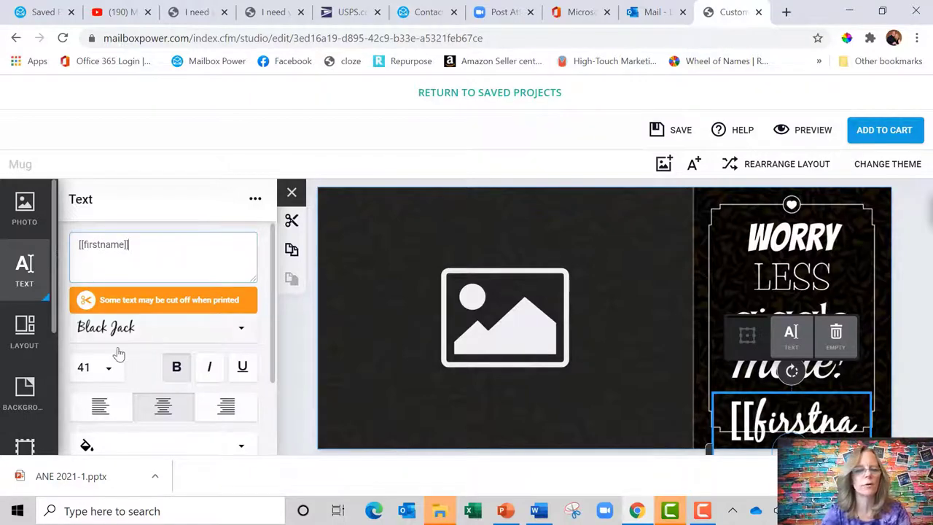
left_click(107, 369)
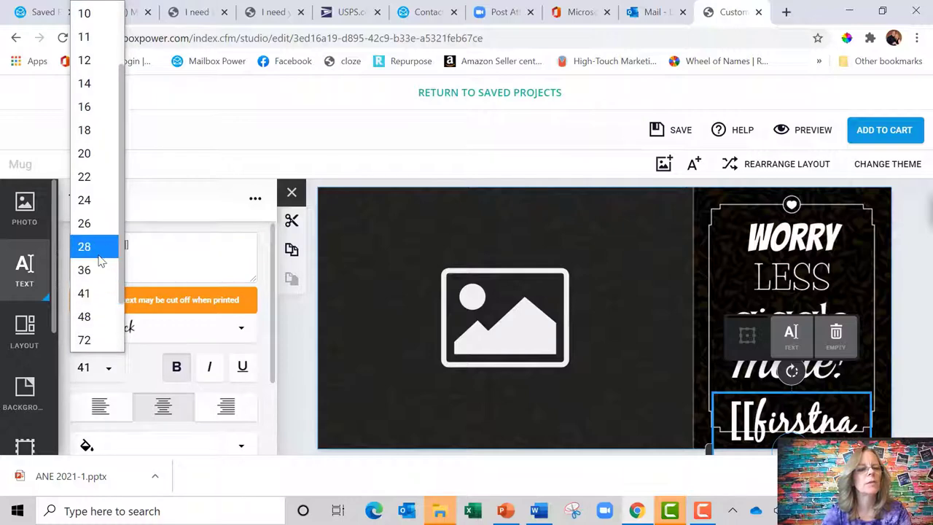
left_click(101, 261)
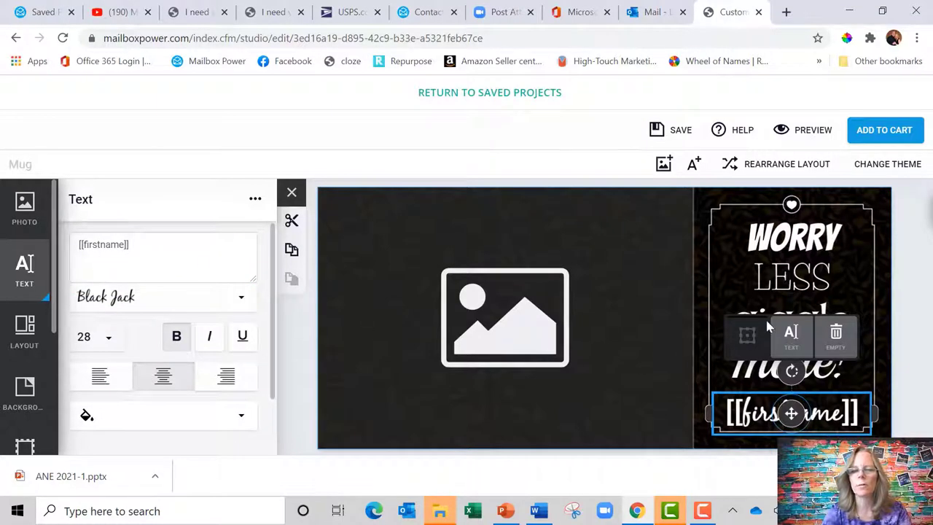
left_click(912, 297)
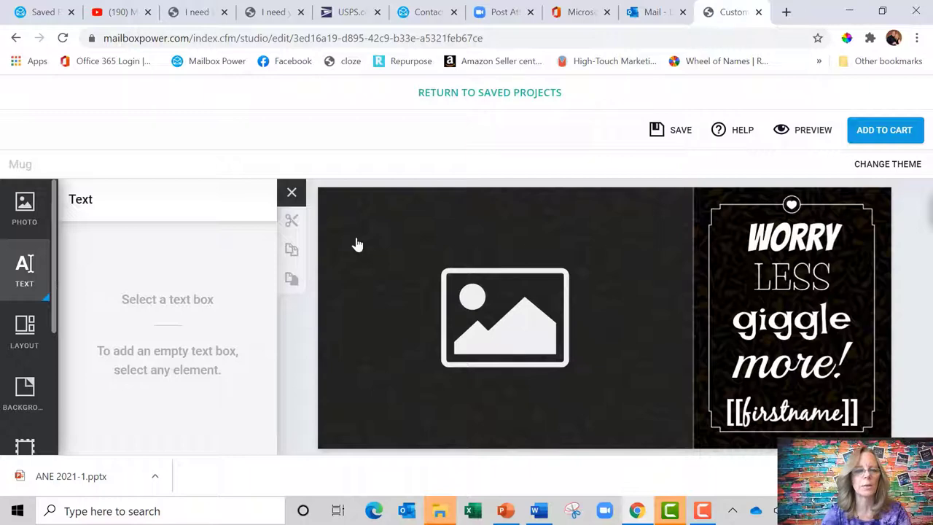
Step: Fill the mug's photo placeholder with the couple's rock-wall photo from the Facebook Profile Pictures album
left_click(25, 209)
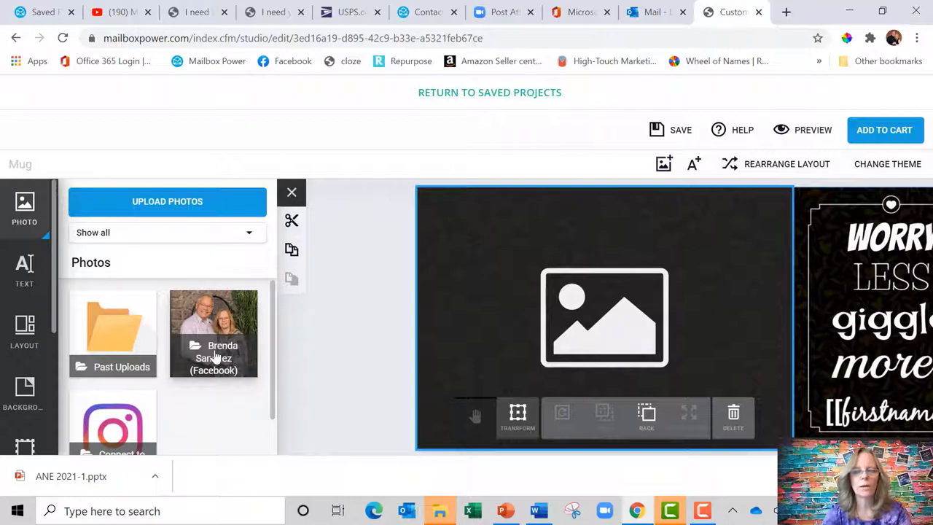
left_click(216, 355)
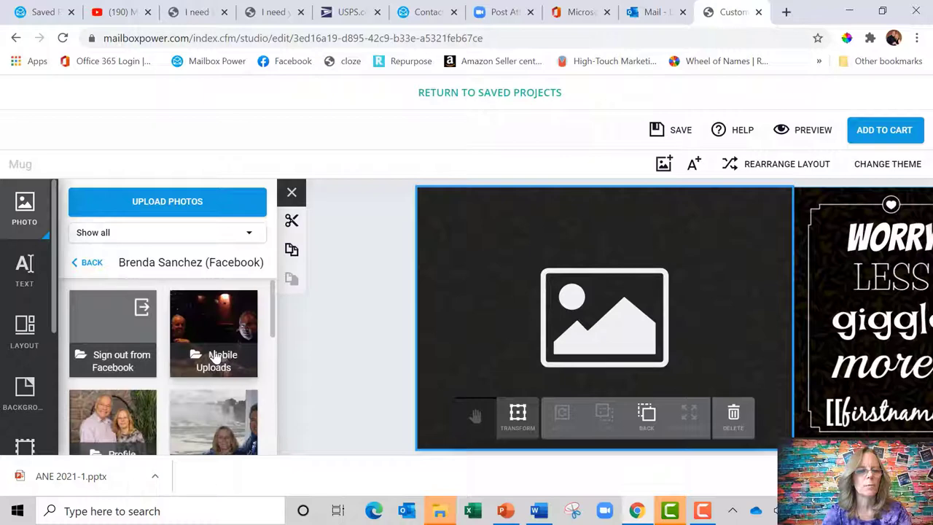
left_click(121, 431)
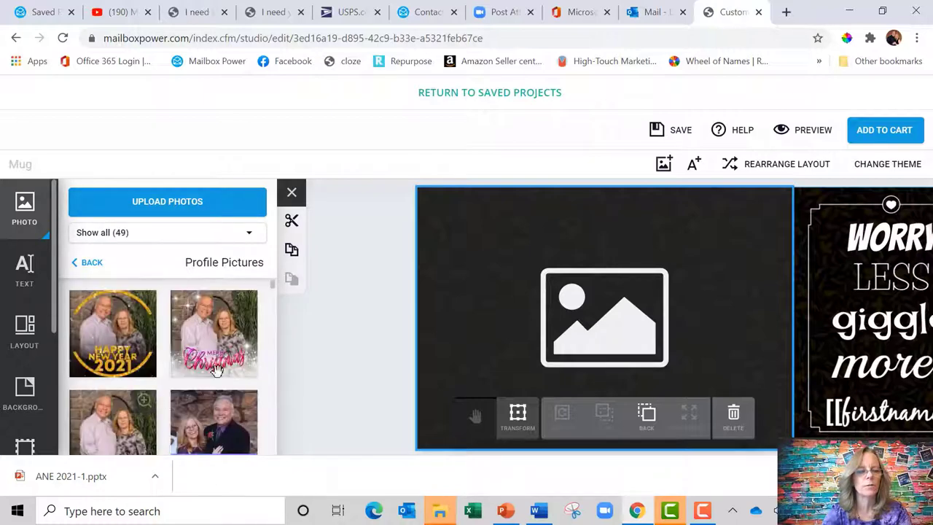
scroll(276, 292, "down", 2)
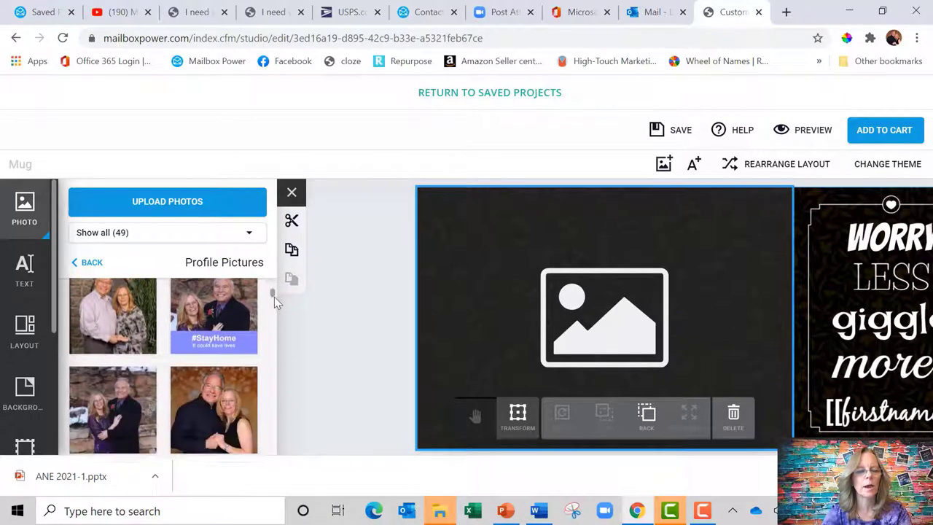
scroll(277, 299, "up", 1)
scroll(275, 301, "down", 2)
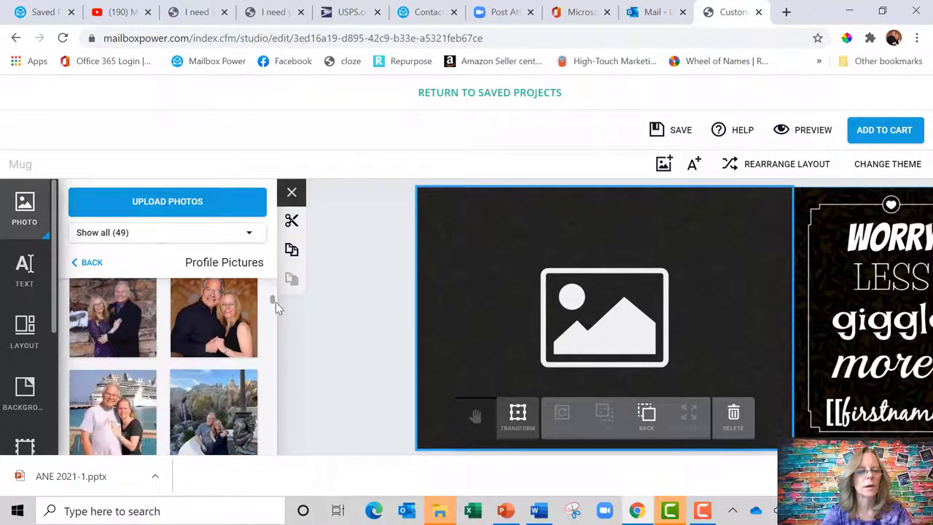
left_click_drag(106, 396, 612, 346)
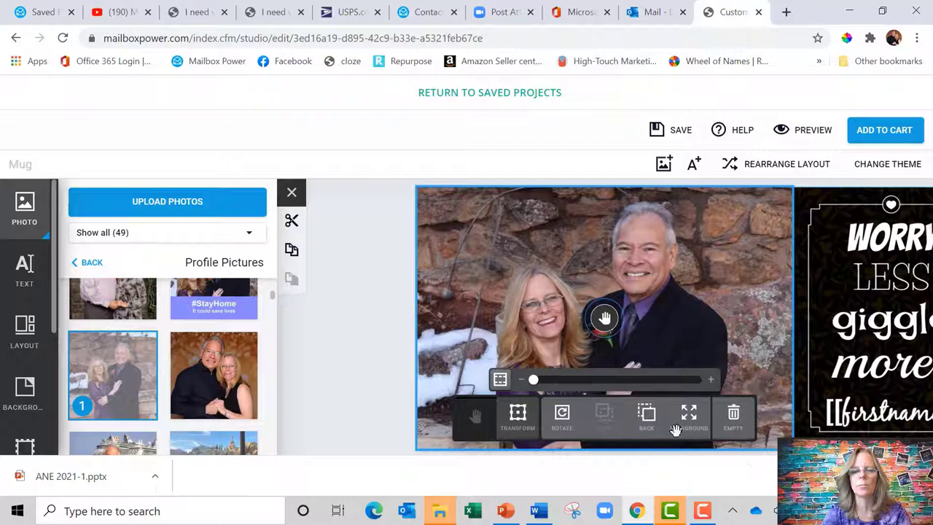
left_click(401, 327)
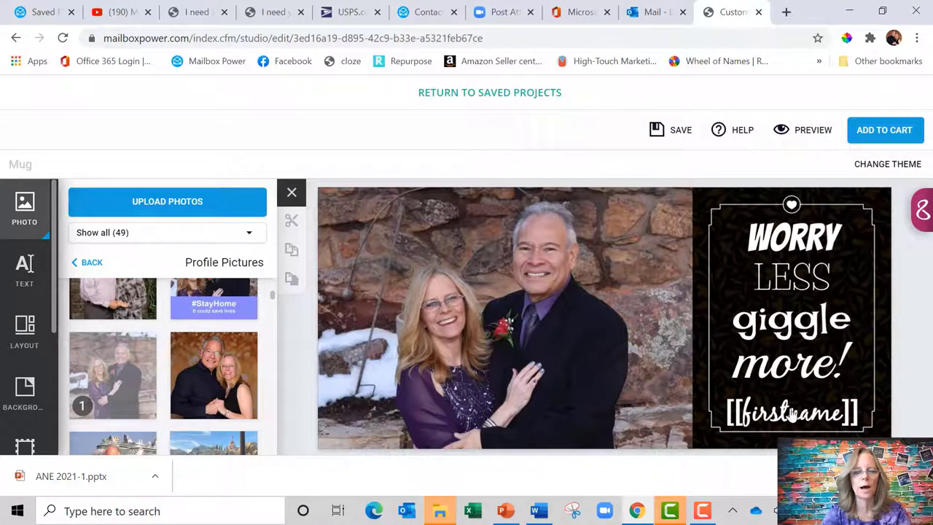
Step: Open a preview of the personalized mug design
left_click(567, 358)
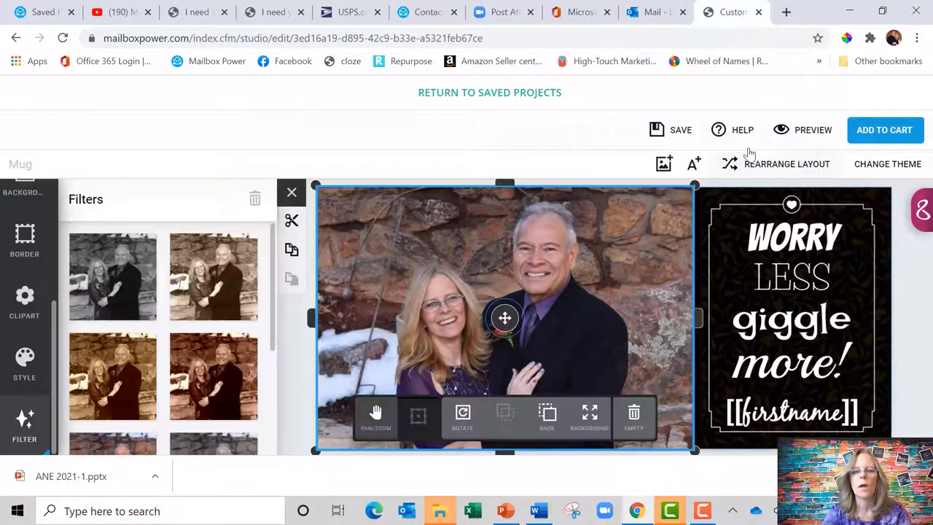
left_click(813, 131)
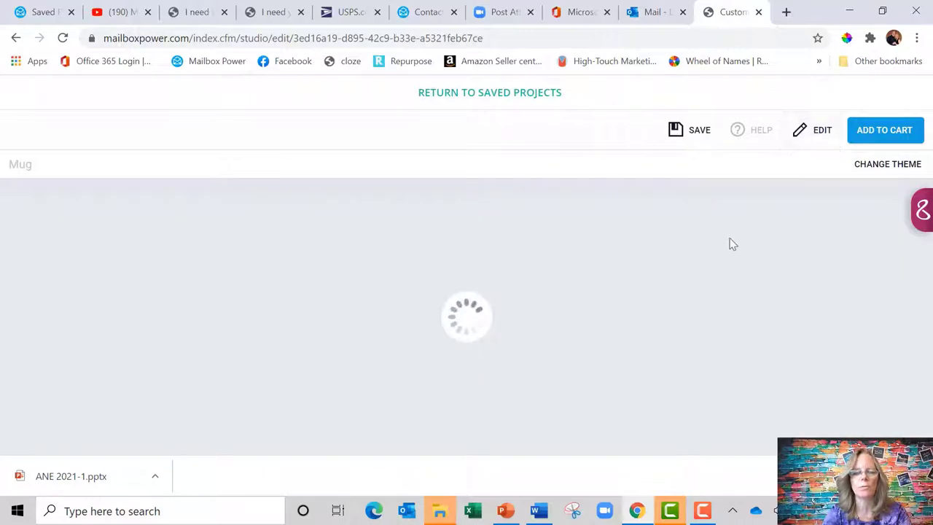